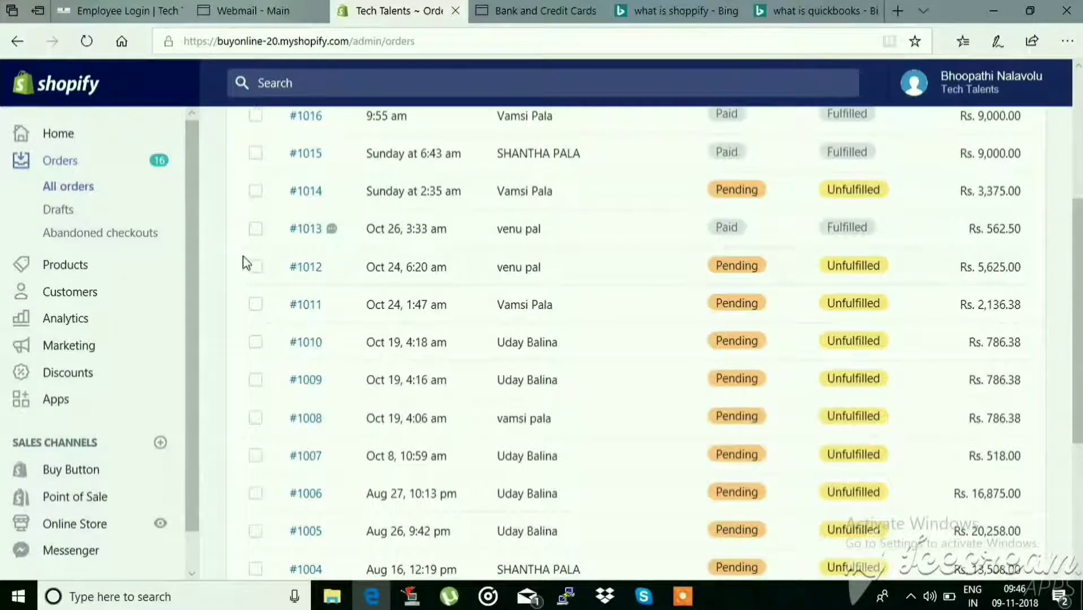
Set the shipping carrier to Bluedart for the Badminton Bat order and mark its items as fulfilled.
scroll(188, 411, "down", 1)
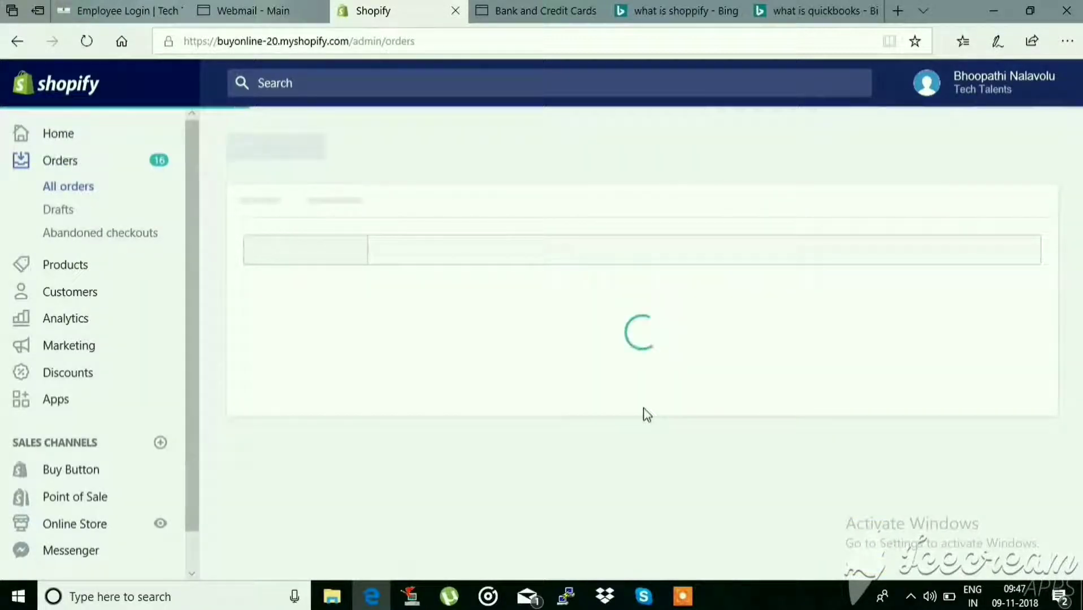
scroll(492, 438, "down", 2)
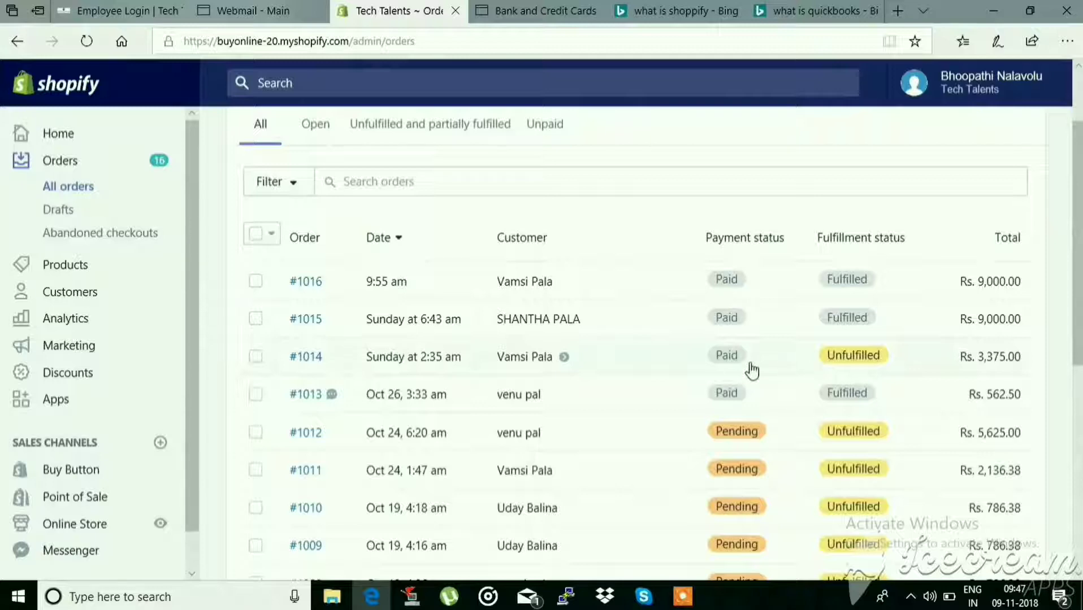
mouse_move(542, 412)
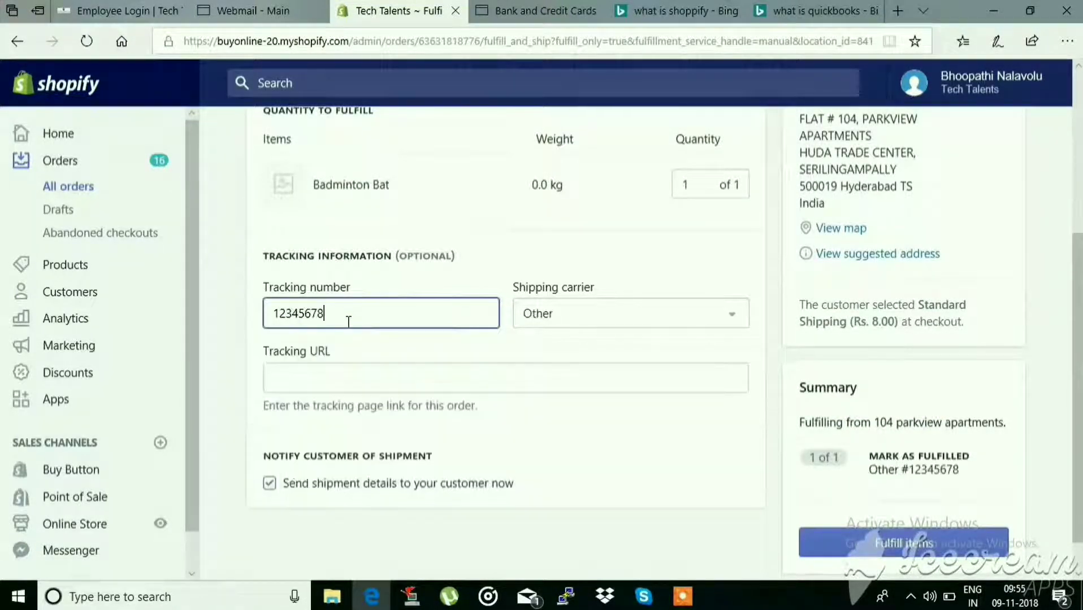
left_click(723, 314)
scroll(572, 449, "down", 2)
left_click(557, 425)
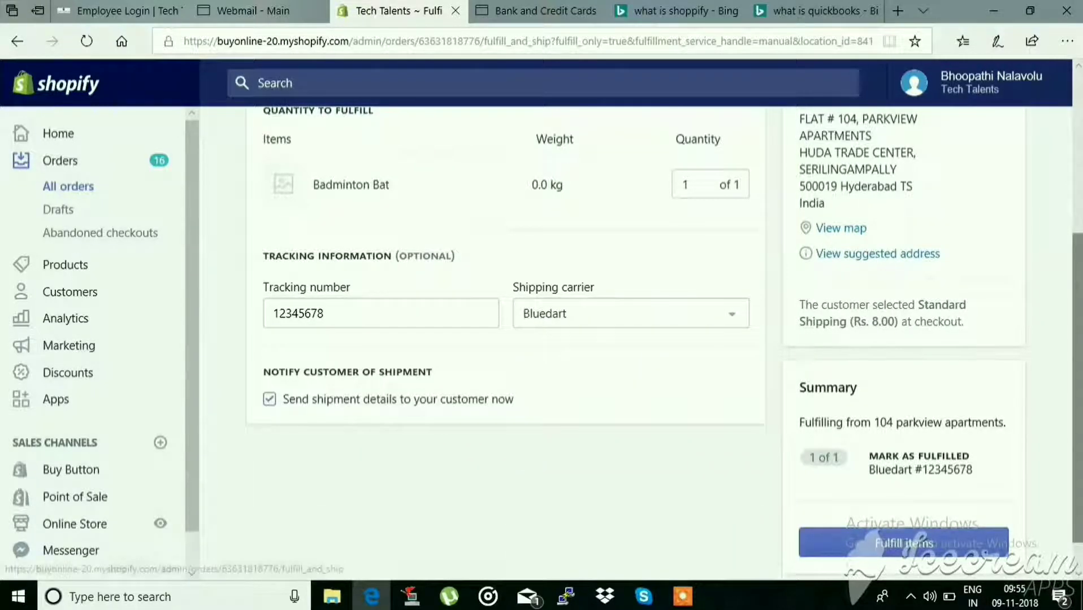
left_click(865, 537)
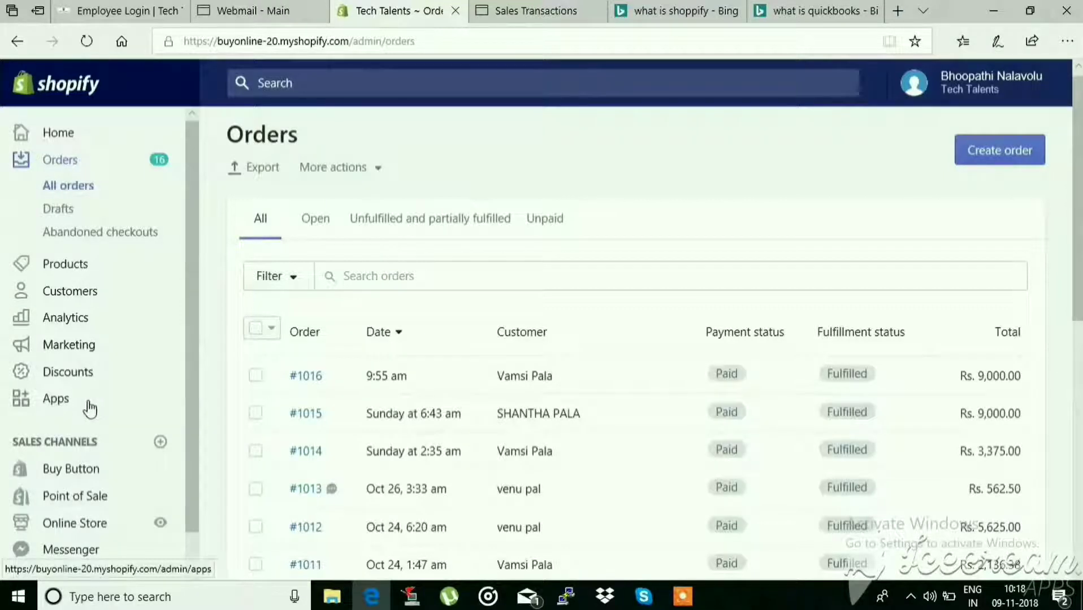
Export the store's November 8th, 2018 data to QuickBooks through the installed Intuit QuickBooks Online app.
left_click(58, 400)
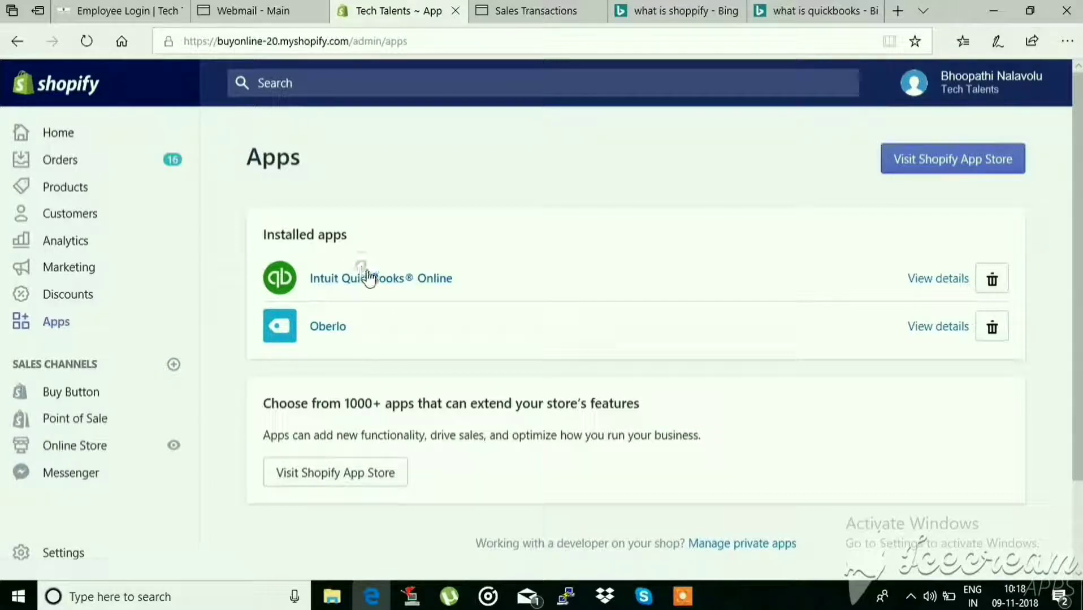
left_click(370, 280)
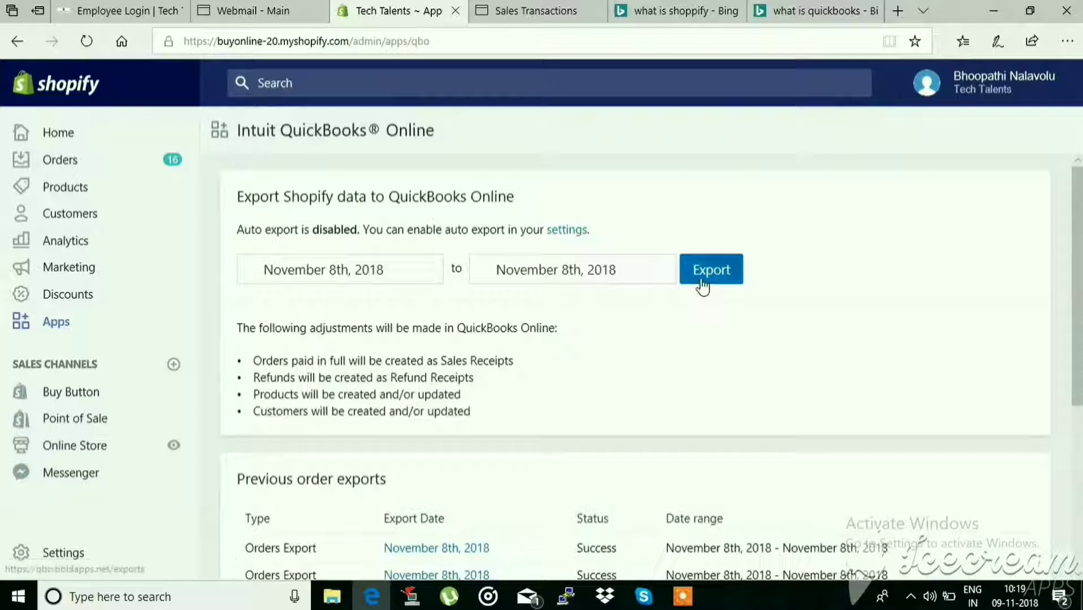
left_click(701, 278)
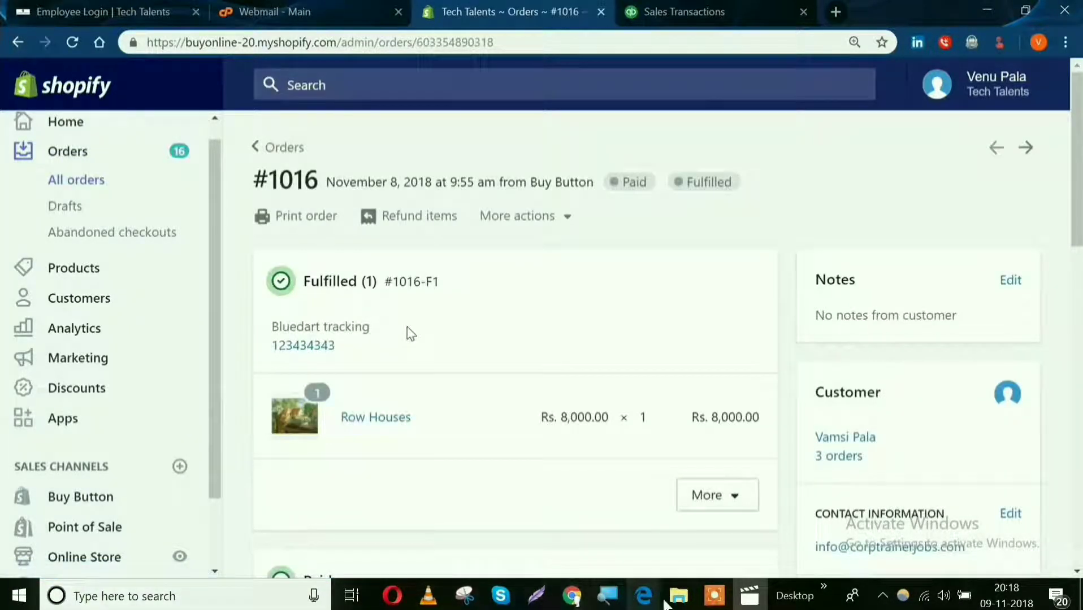
Return to the full orders list and open the October 19, 4:18 am order to review its fulfillment and payment details.
mouse_move(713, 600)
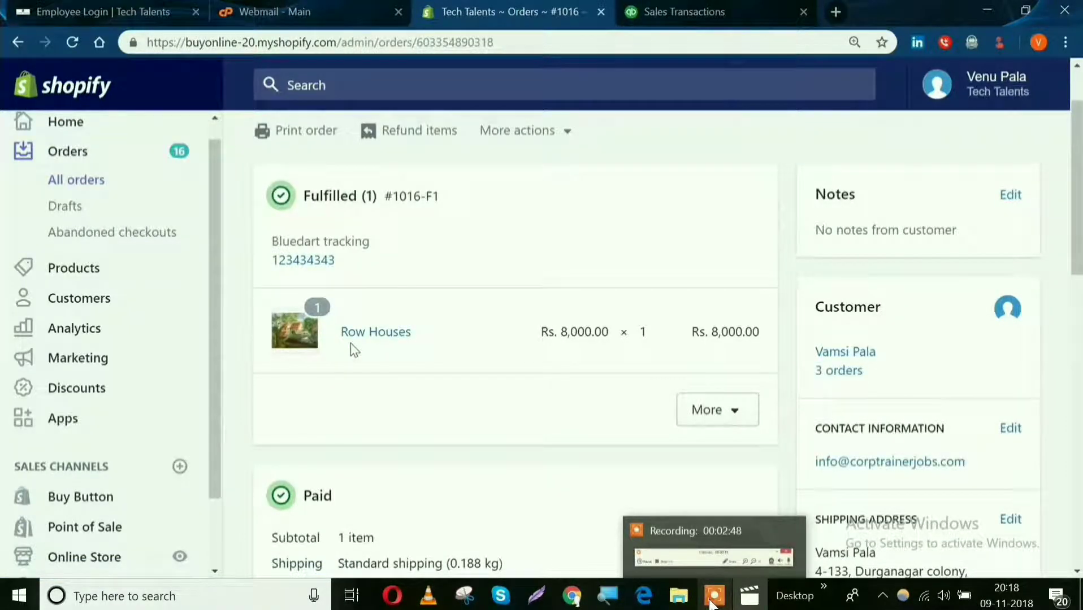
left_click(81, 170)
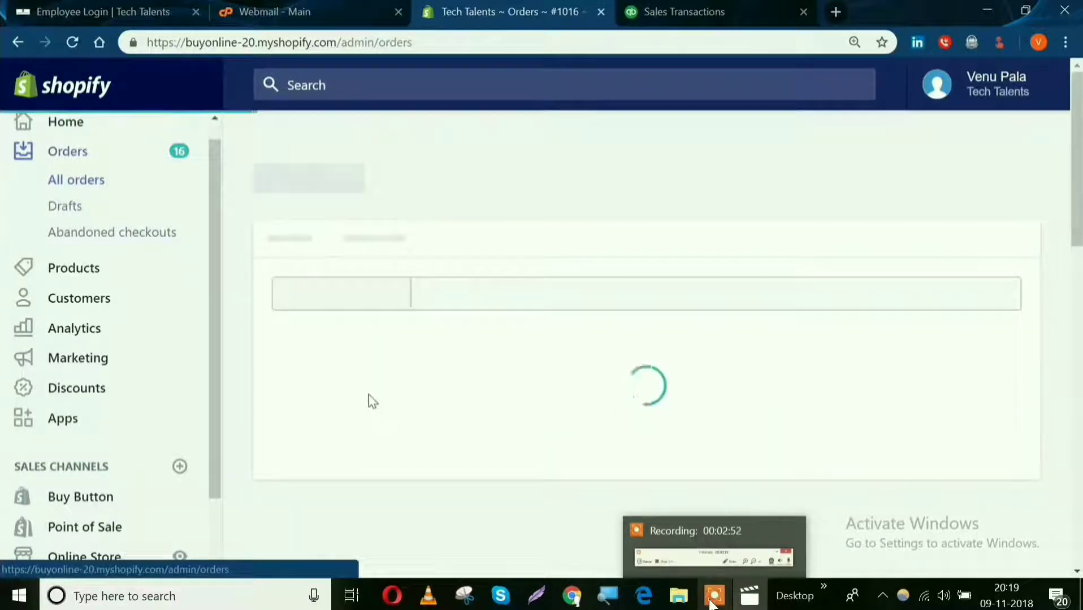
scroll(371, 402, "down", 3)
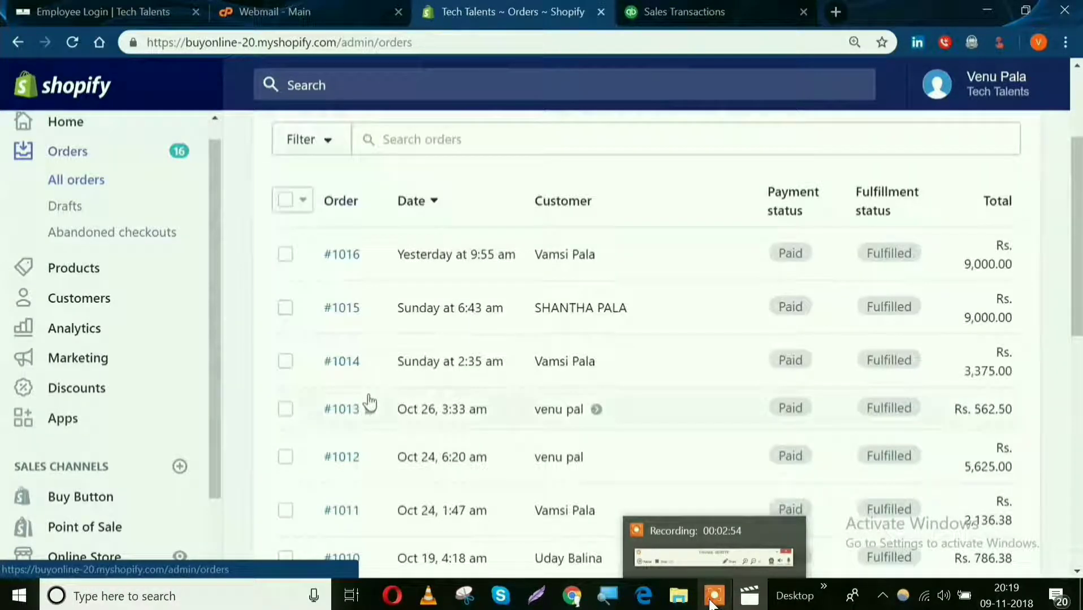
scroll(370, 402, "down", 2)
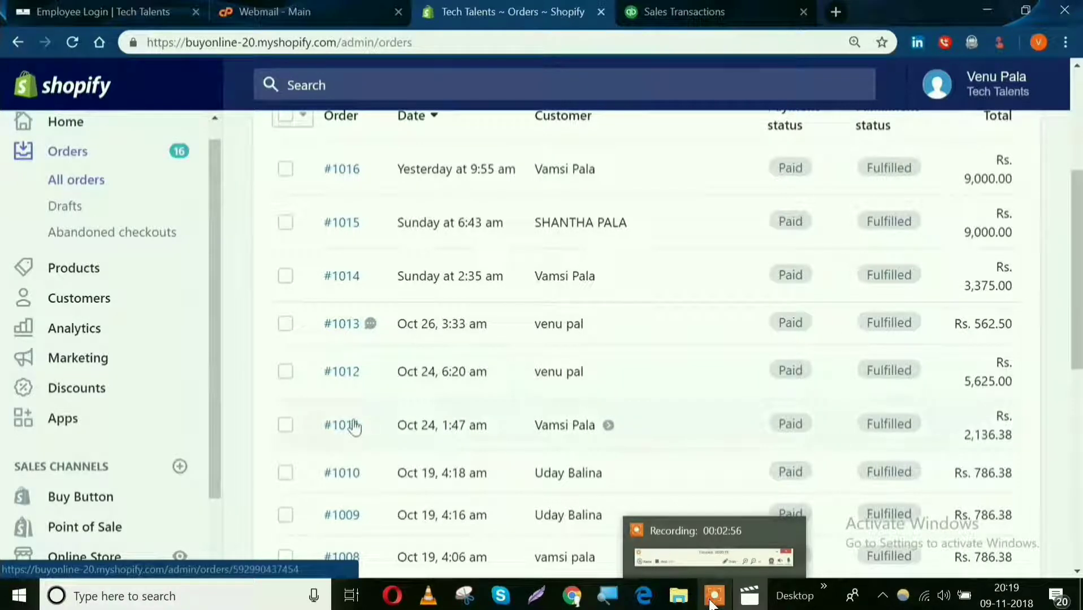
left_click(354, 478)
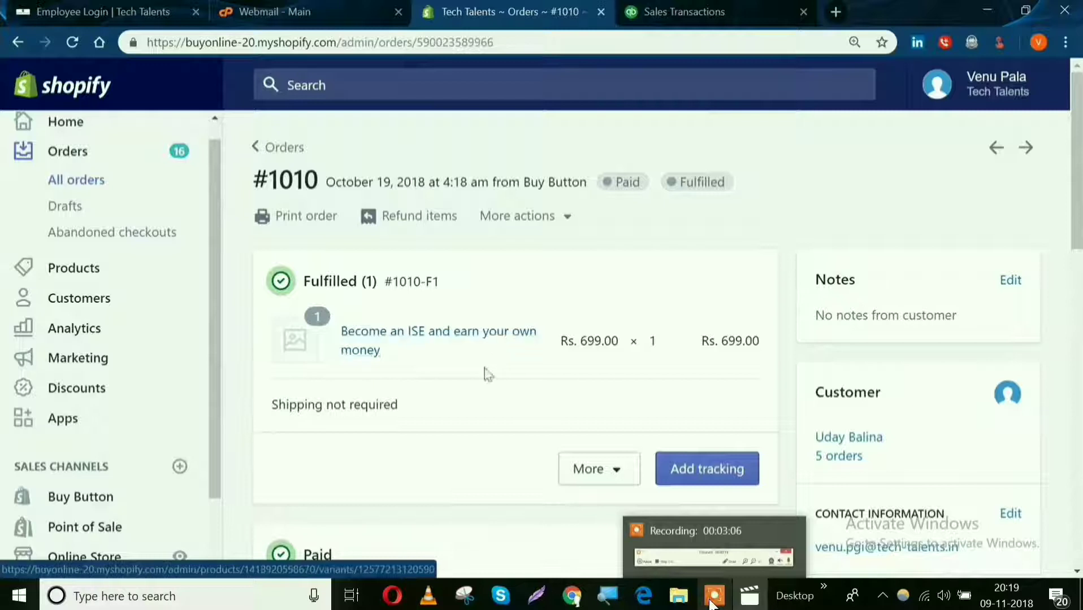
scroll(408, 308, "down", 1)
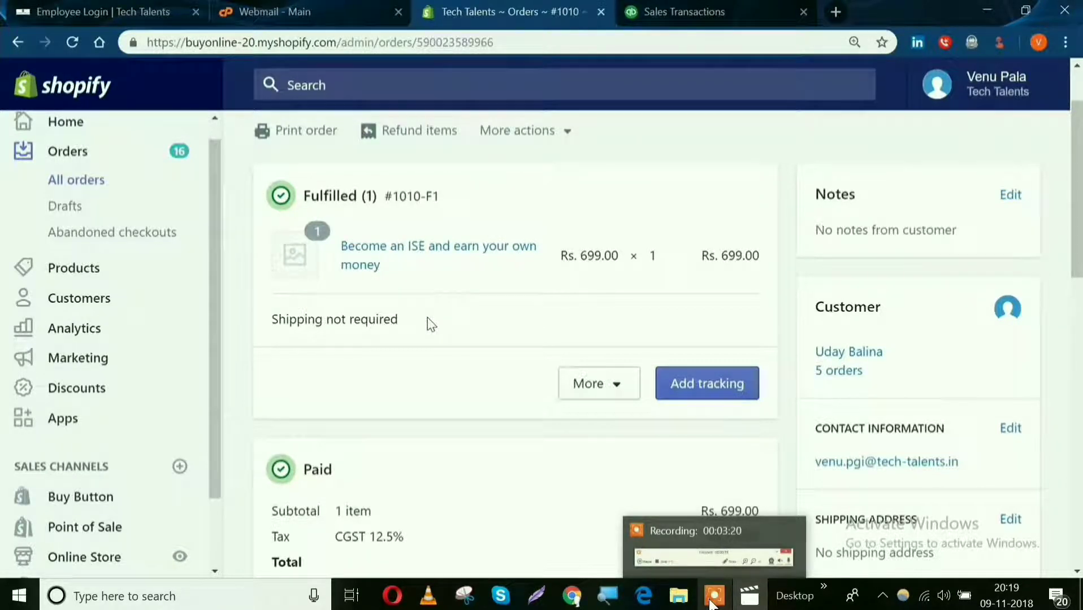
scroll(431, 325, "down", 2)
scroll(430, 321, "up", 3)
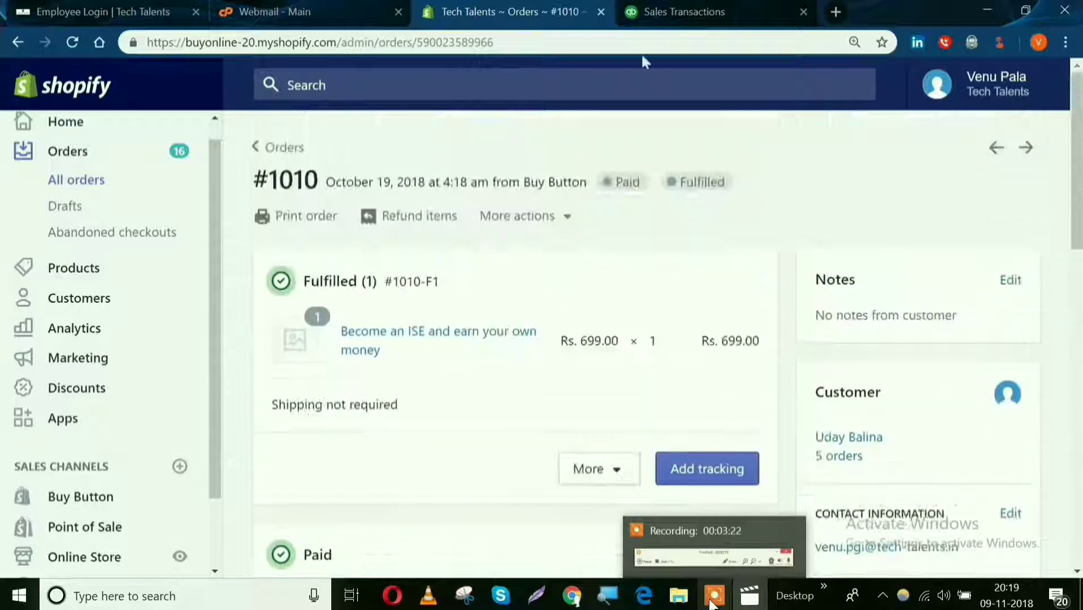
Switch to QuickBooks and open the sales receipt dated 08/11/2018 from the sales transactions list.
left_click(684, 12)
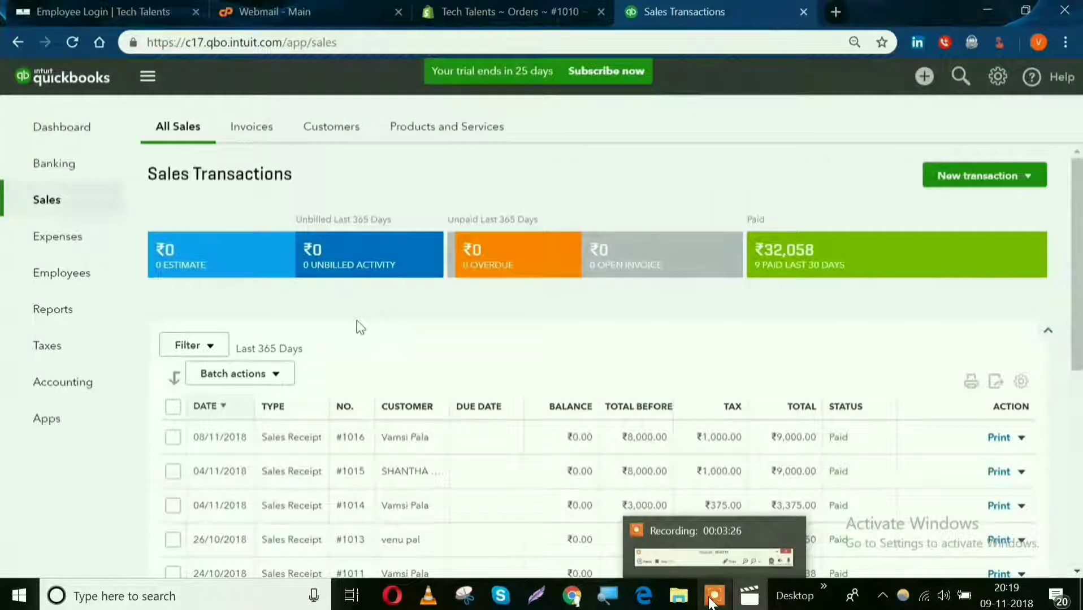
scroll(360, 328, "down", 1)
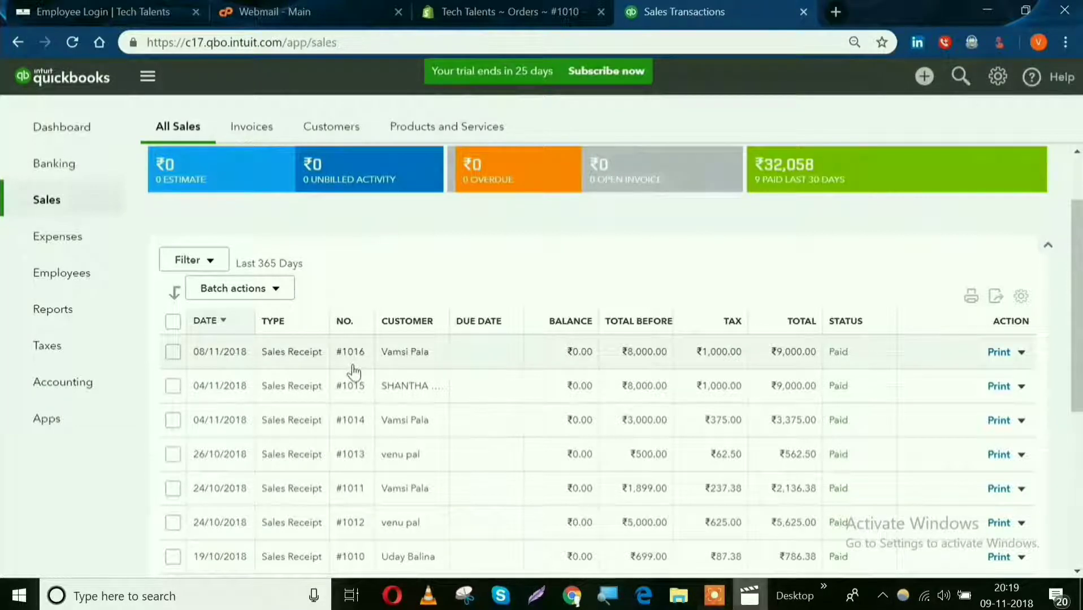
scroll(354, 373, "down", 1)
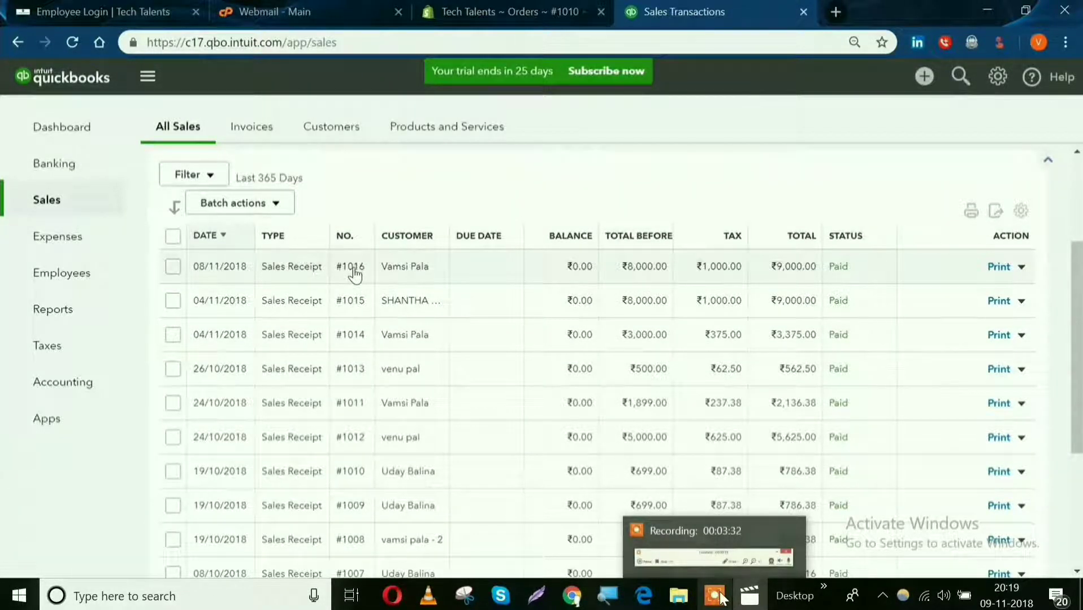
left_click_drag(352, 270, 335, 271)
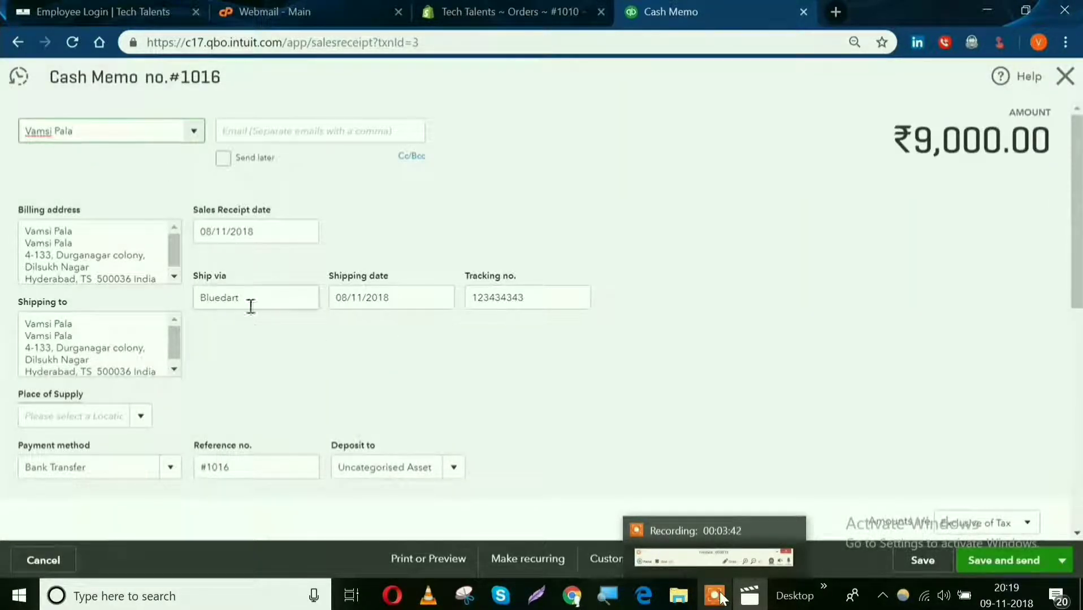
Examine the receipt's billing and shipping addresses, carrier and tracking details, payment method, line items, sales tax, amount received and balance due.
left_click(111, 262)
left_click(124, 352)
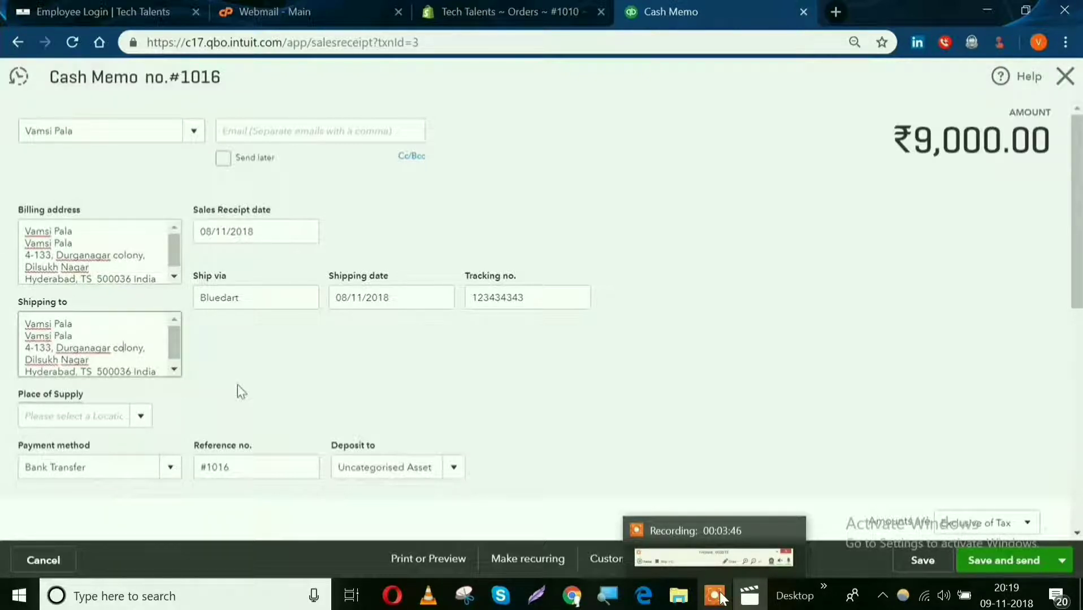
scroll(238, 385, "down", 3)
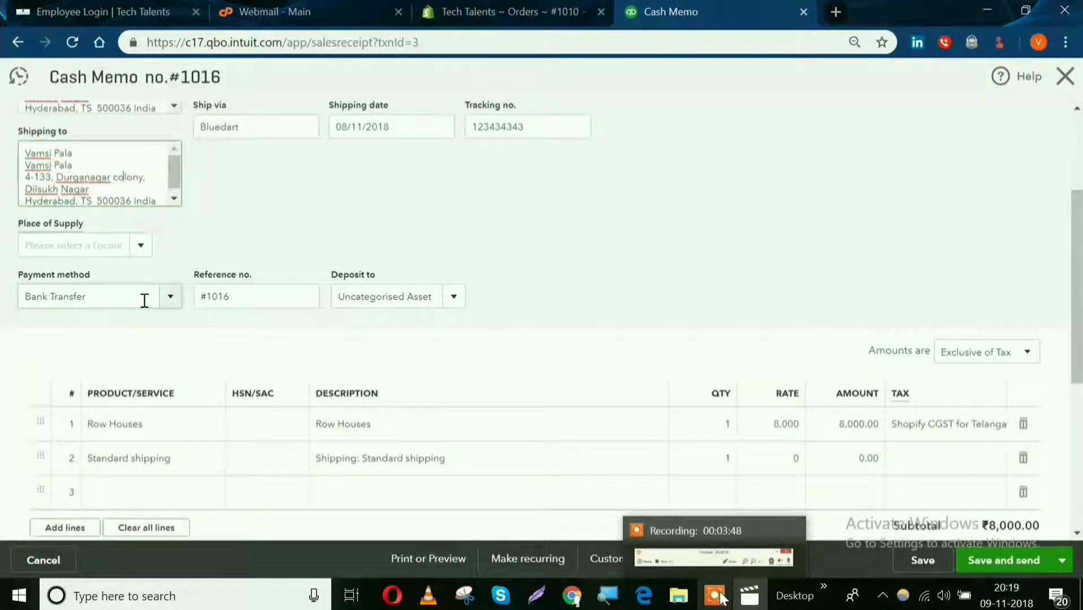
left_click(145, 301)
left_click(288, 364)
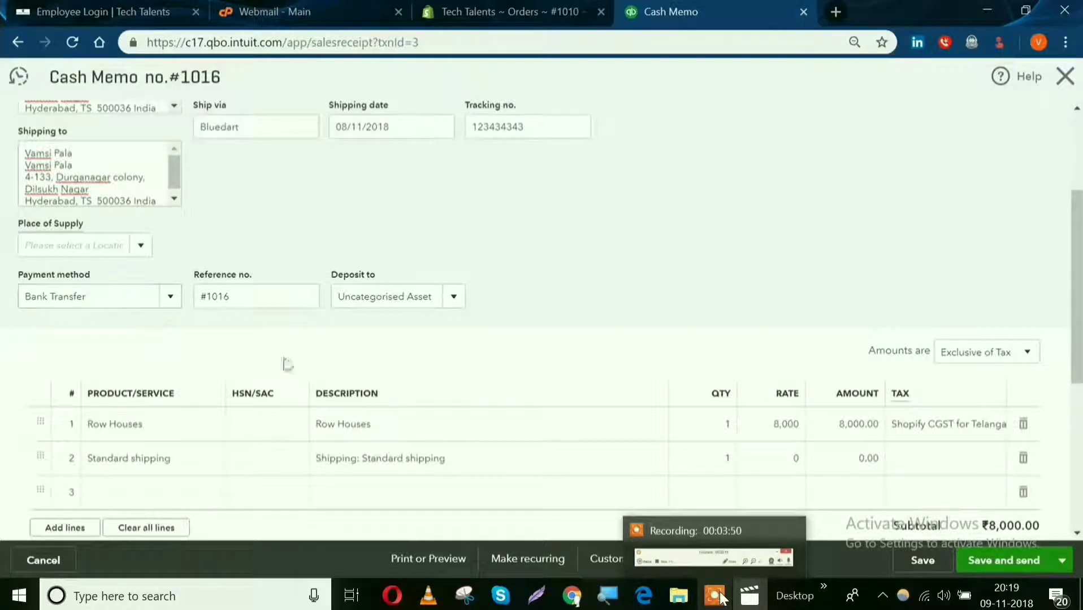
scroll(289, 366, "down", 2)
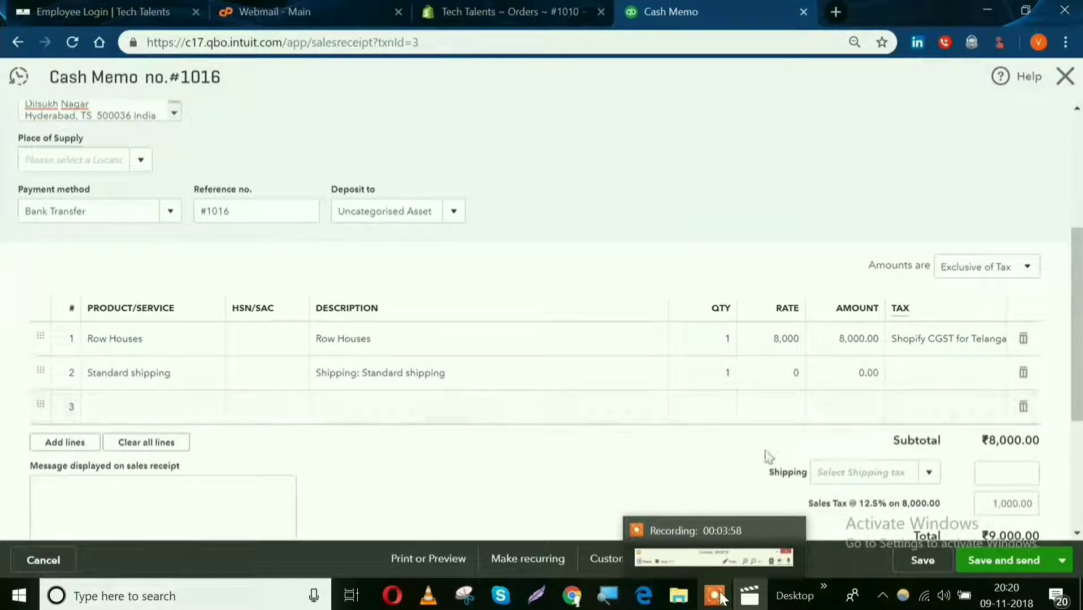
scroll(981, 419, "down", 3)
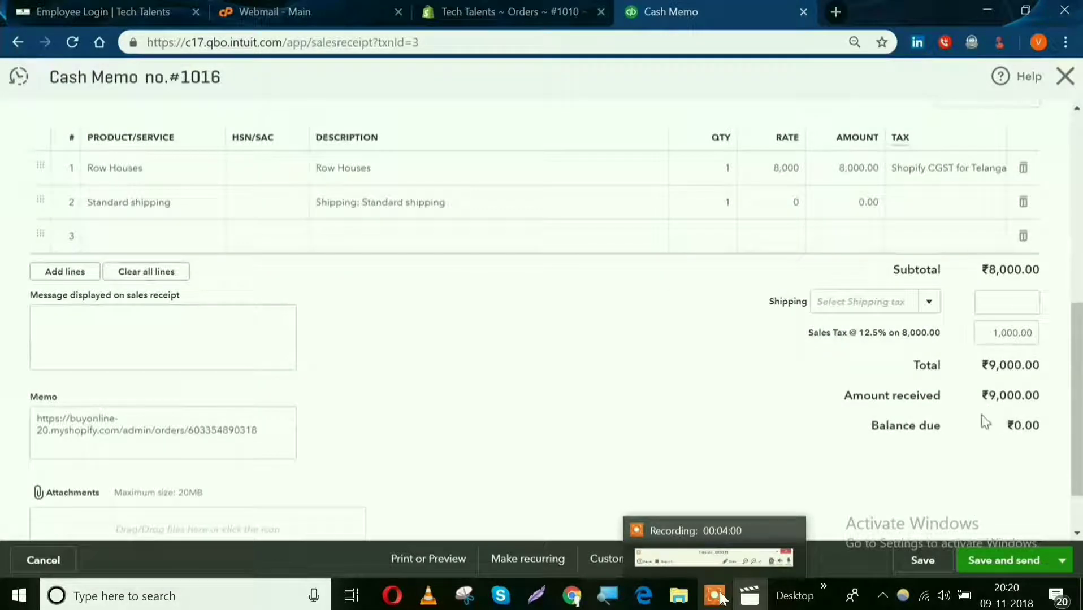
left_click_drag(1040, 399, 978, 404)
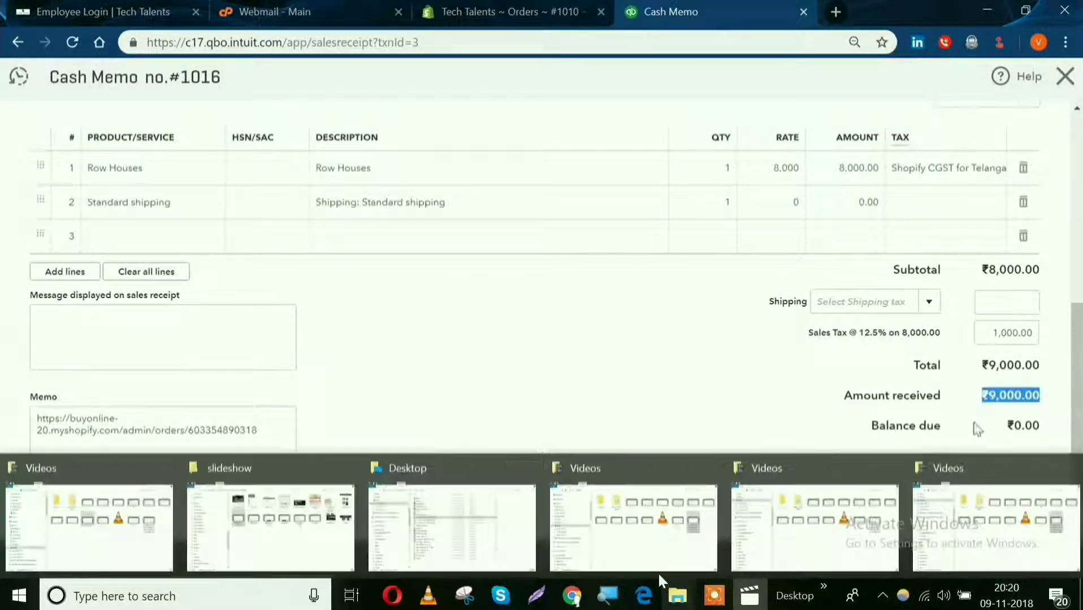
left_click(977, 429)
scroll(977, 429, "down", 1)
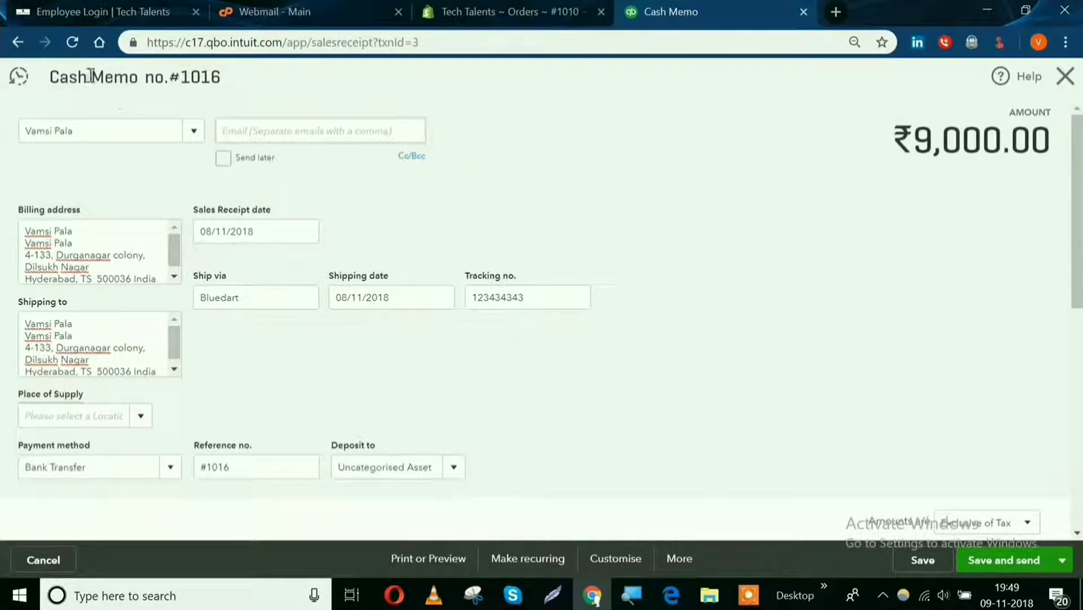
Return to the sales transactions and open the 19/10/2018 sales receipt that matches the order viewed in Shopify.
left_click(18, 42)
scroll(290, 325, "down", 1)
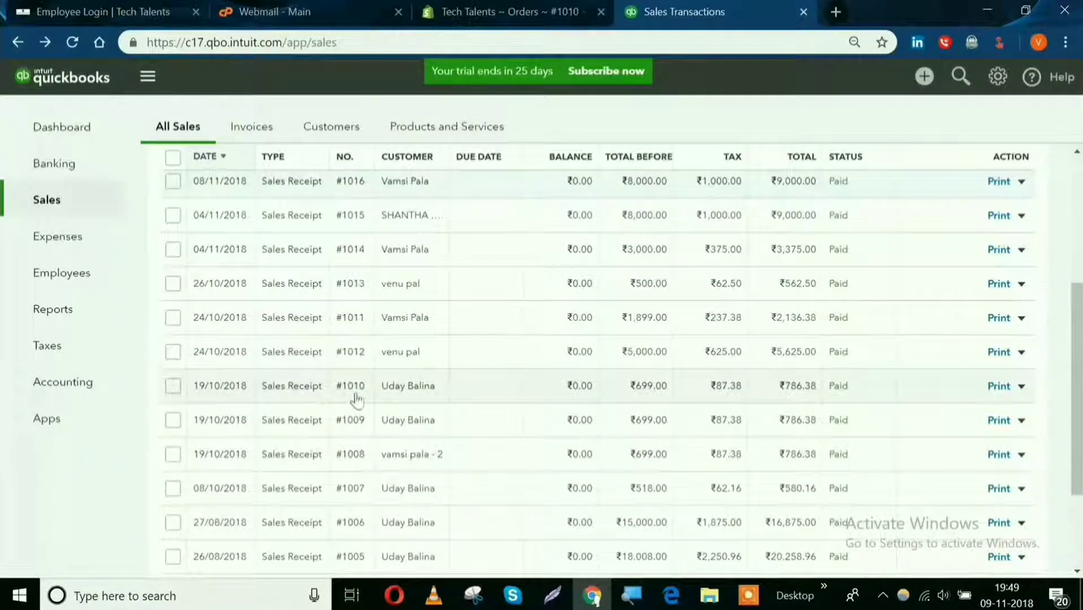
left_click(241, 387)
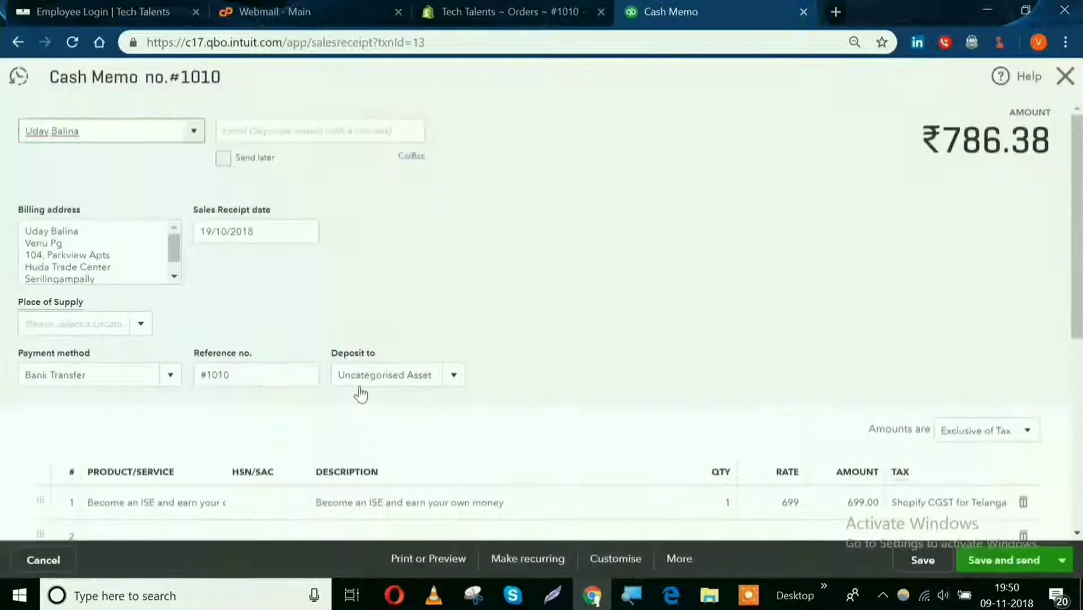
Examine this receipt's billing and payment details, the "Become an ISE and earn your own money" line item, sales tax and totals.
scroll(358, 393, "down", 2)
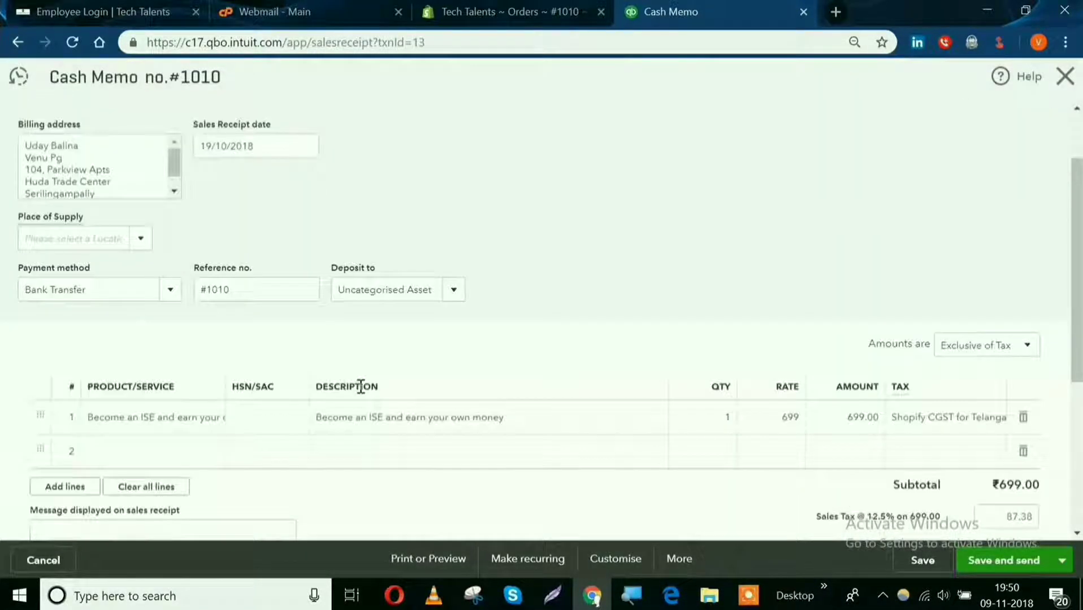
scroll(360, 387, "up", 2)
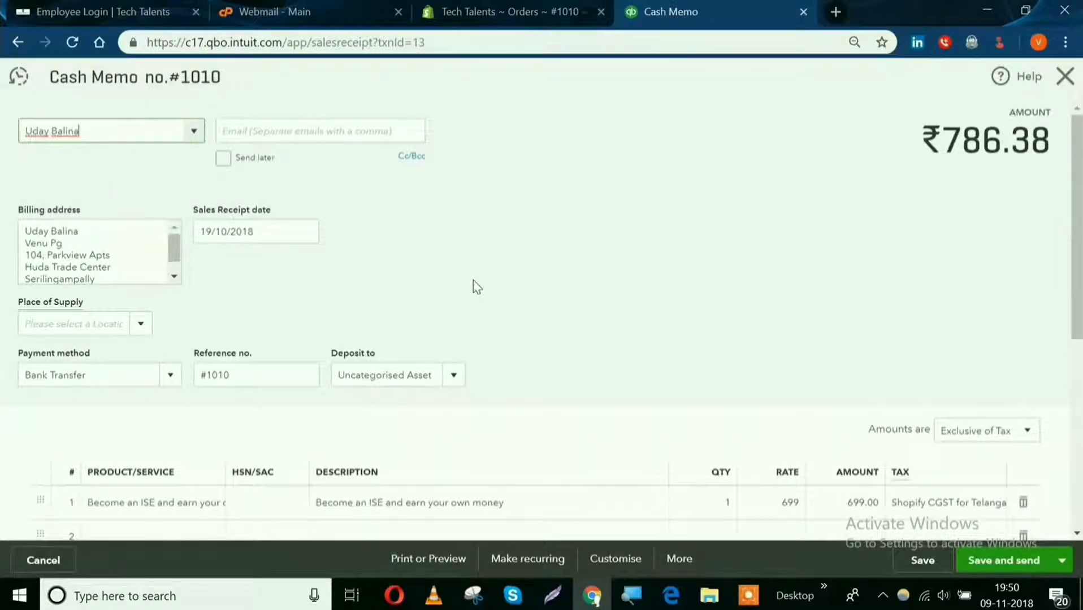
scroll(476, 287, "down", 3)
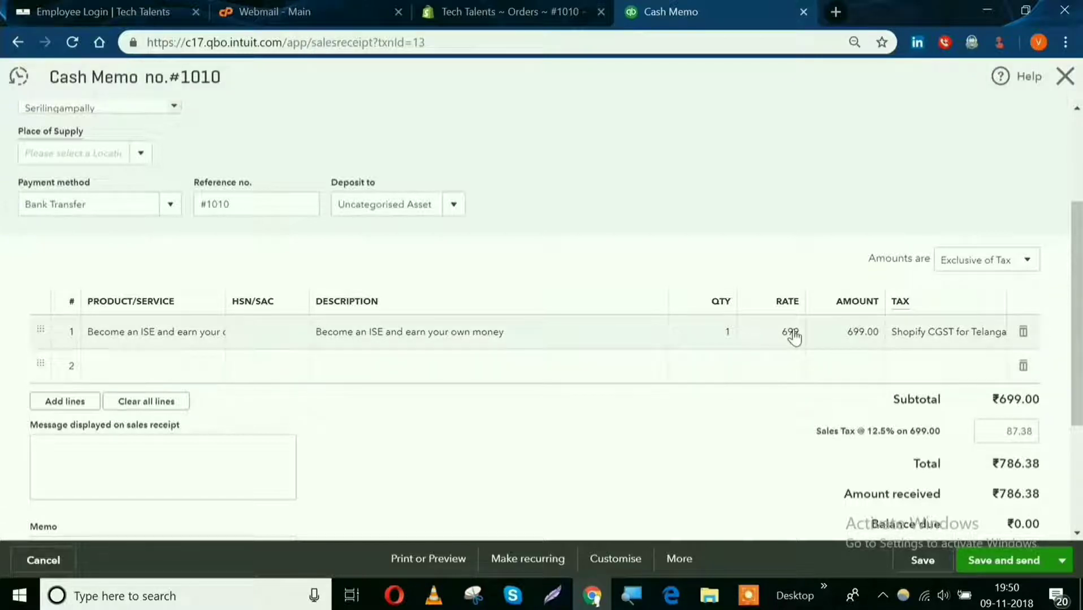
scroll(795, 337, "down", 3)
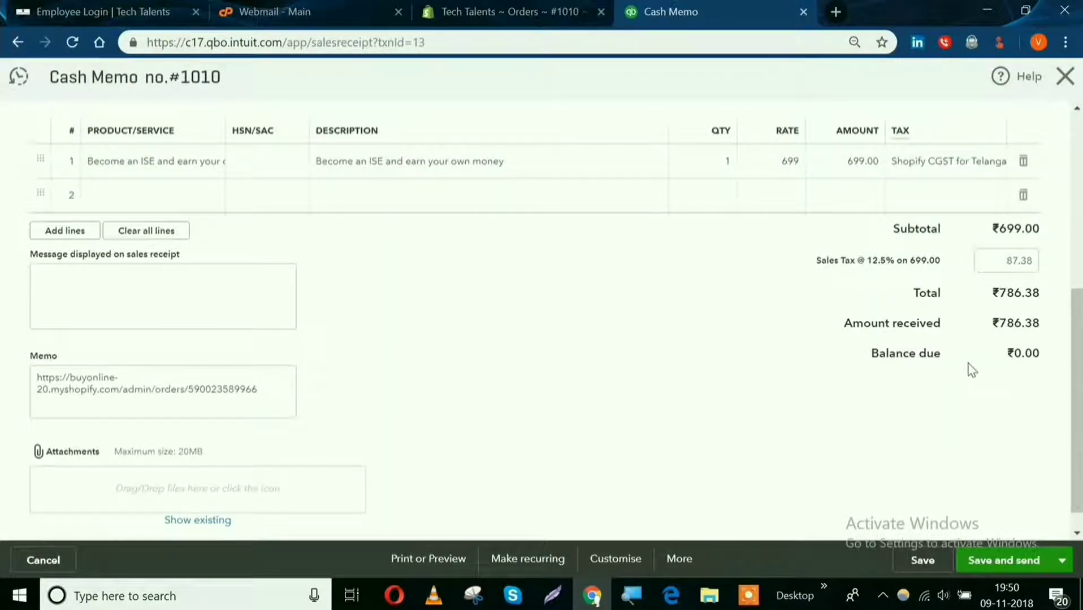
scroll(969, 368, "up", 6)
scroll(653, 406, "down", 2)
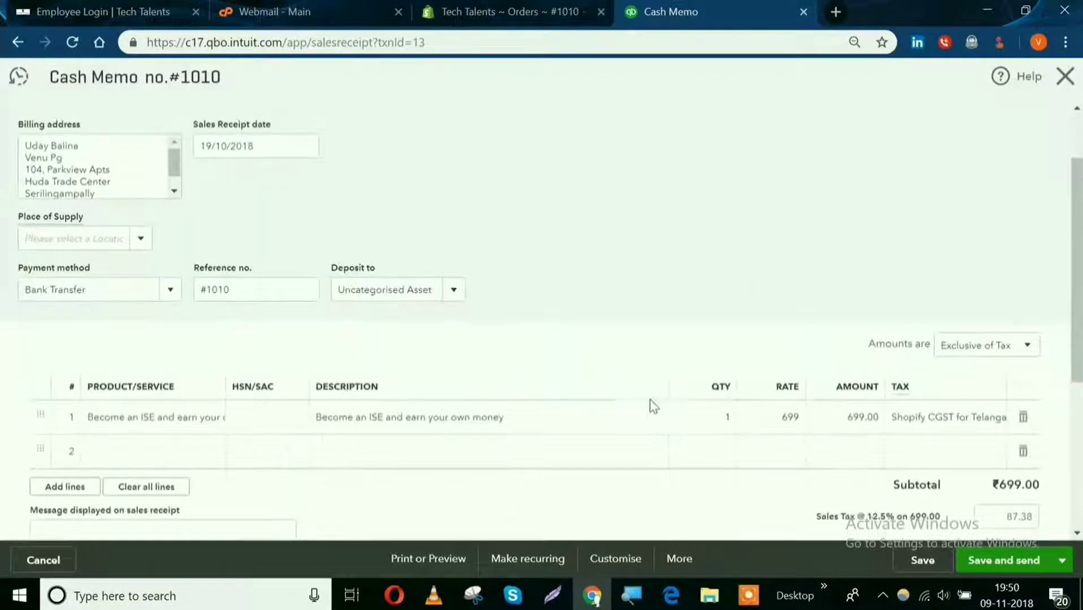